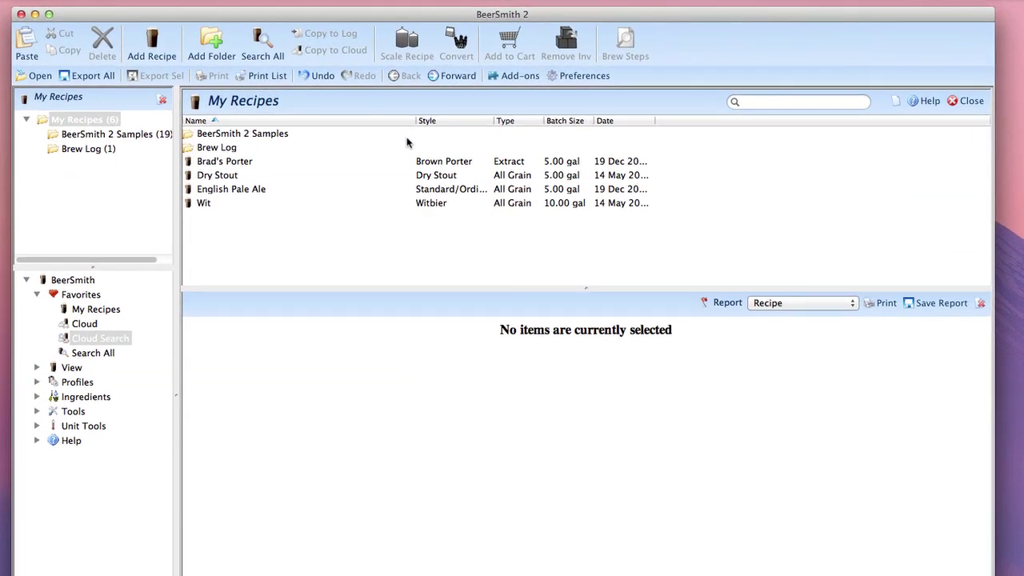
# Step: Choose Cloud Search in the Favorites tree to begin an online recipe search
pyautogui.click(86, 281)
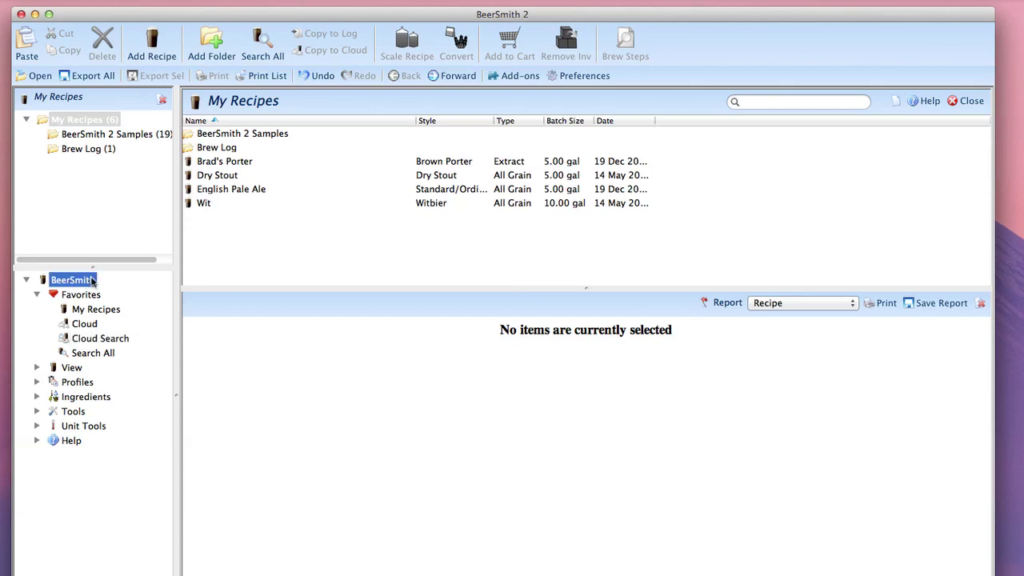
# Step: Search the online recipe cloud for 'stout' to list the first 25 matches
pyautogui.click(94, 339)
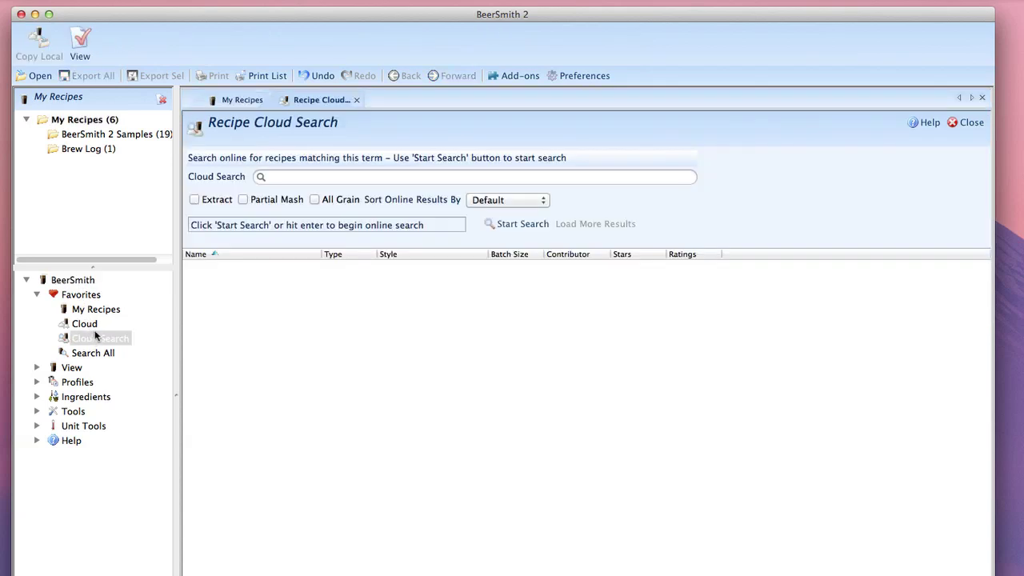
pyautogui.click(296, 176)
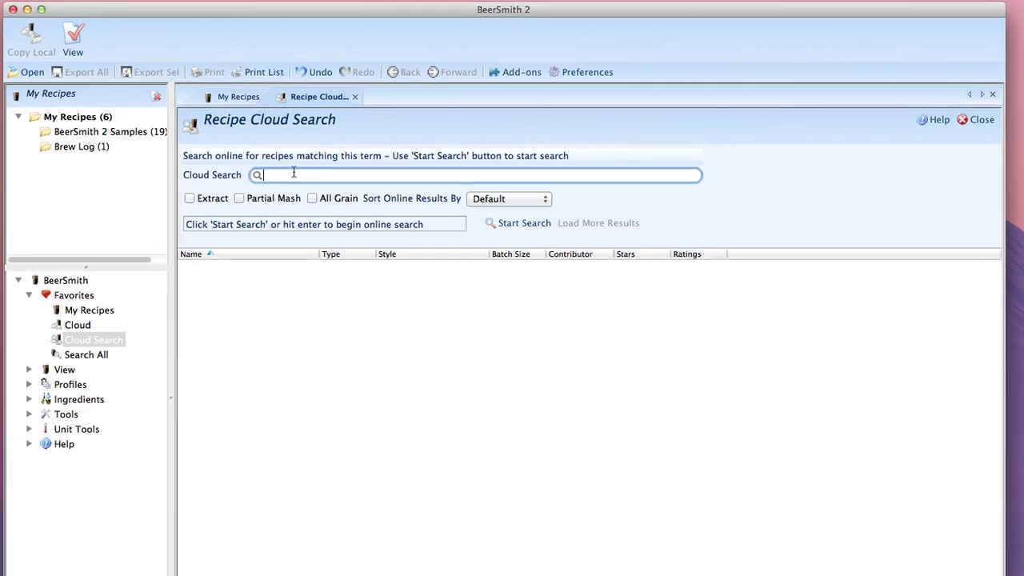
pyautogui.write('stout')
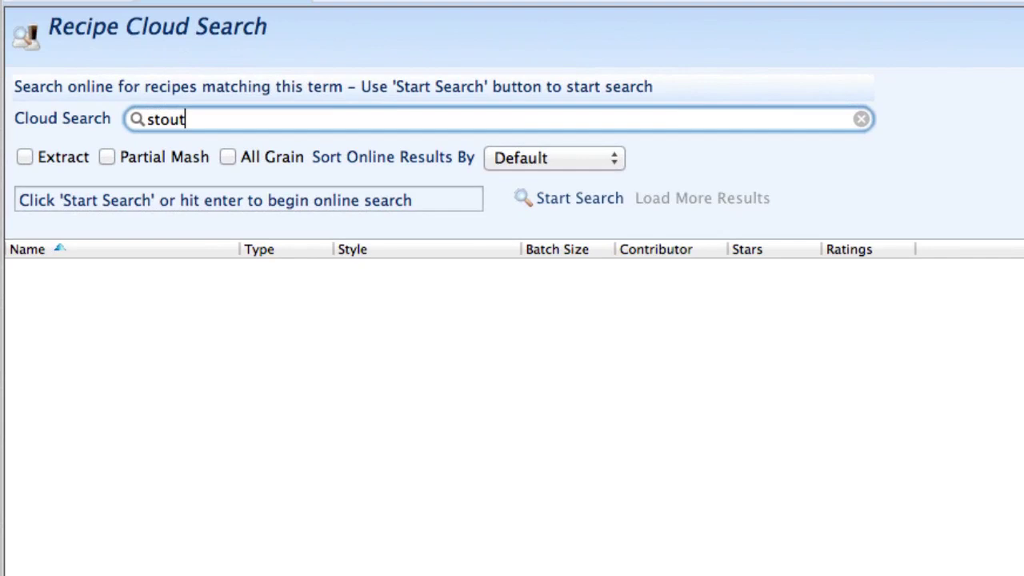
pyautogui.press('Return')
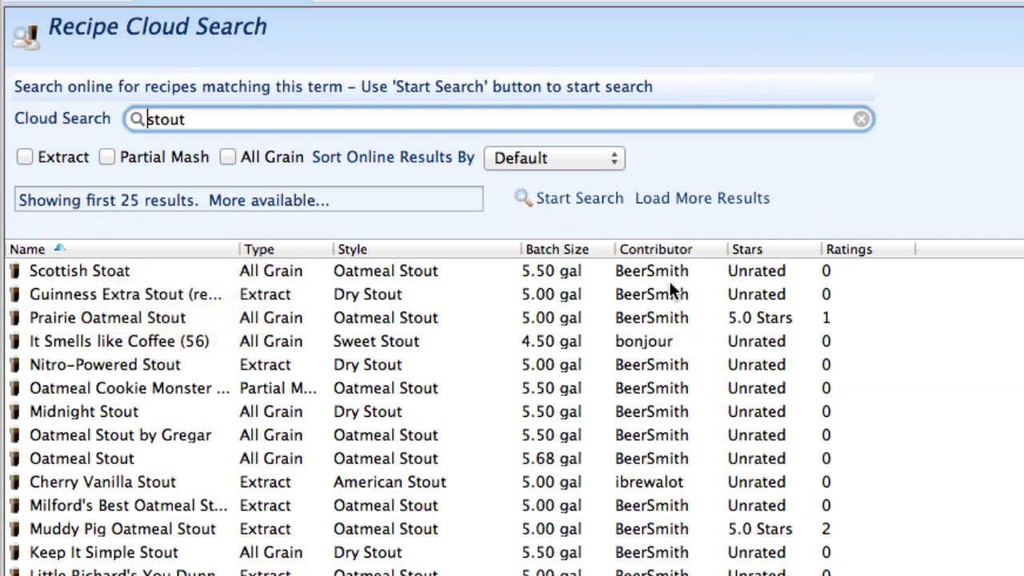
# Step: Load two more batches of stout results, reaching 75, and scroll through the list
pyautogui.click(670, 196)
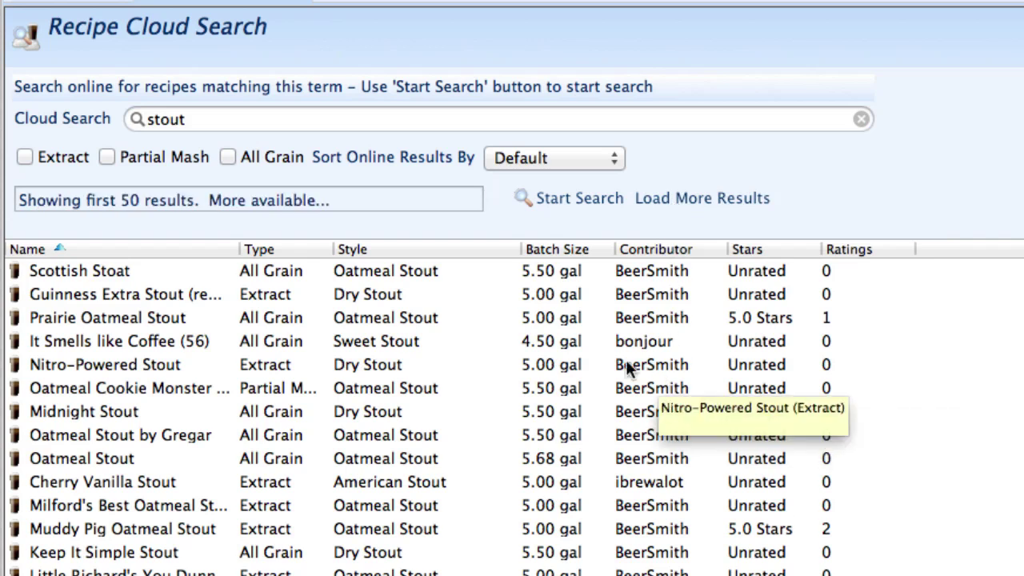
pyautogui.click(696, 201)
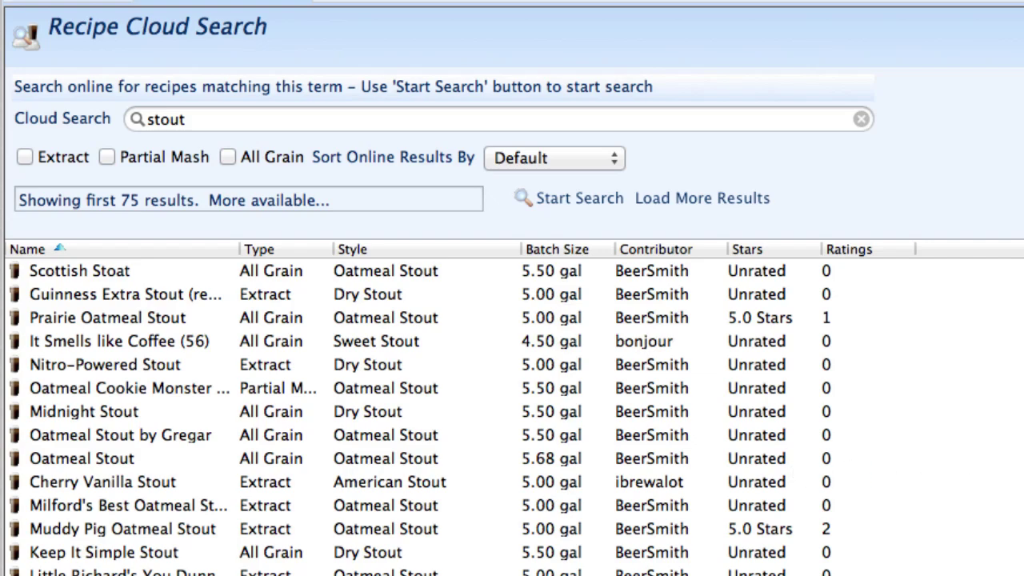
pyautogui.scroll(-15, 512, 416)
pyautogui.scroll(10, 512, 416)
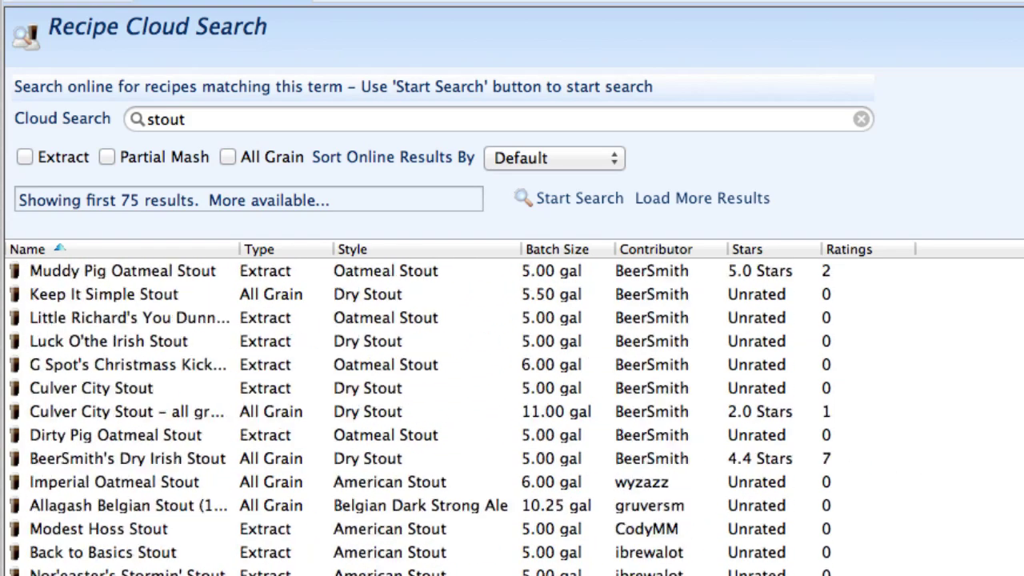
pyautogui.scroll(5, 512, 416)
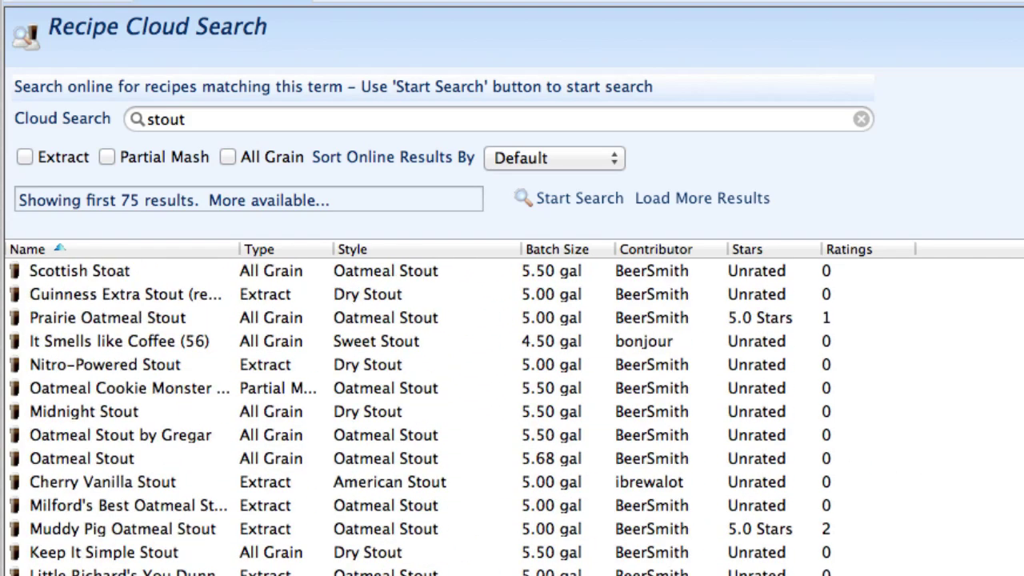
# Step: Rerun the stout search for All Grain recipes sorted by Rating, then select Prairie Oatmeal Stout
pyautogui.click(223, 153)
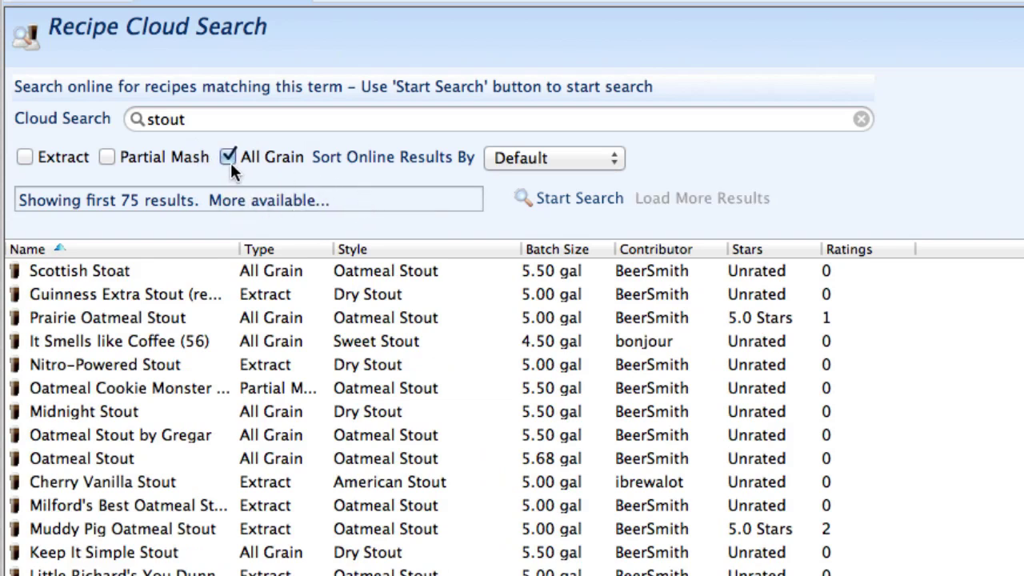
pyautogui.click(573, 159)
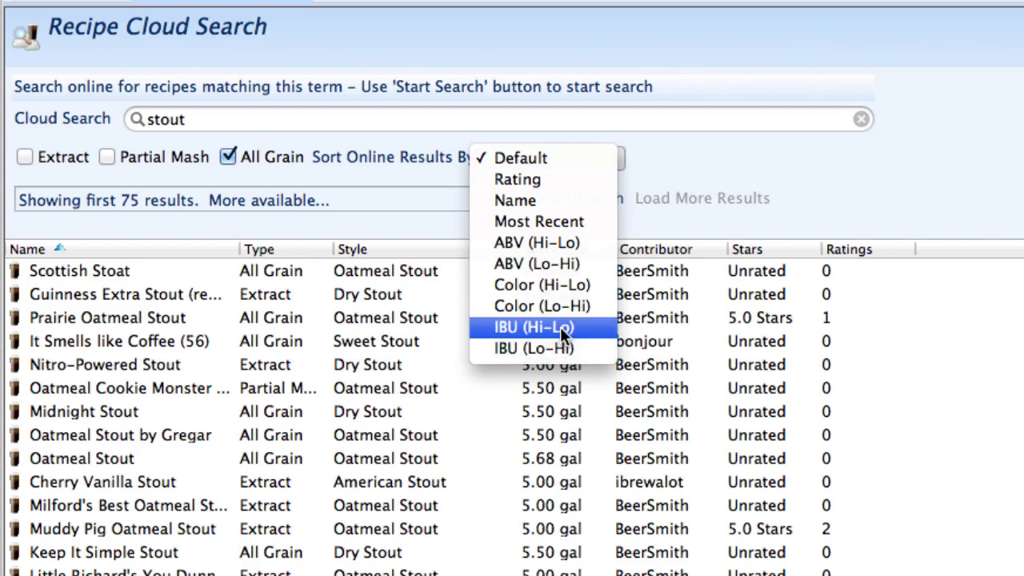
pyautogui.click(547, 180)
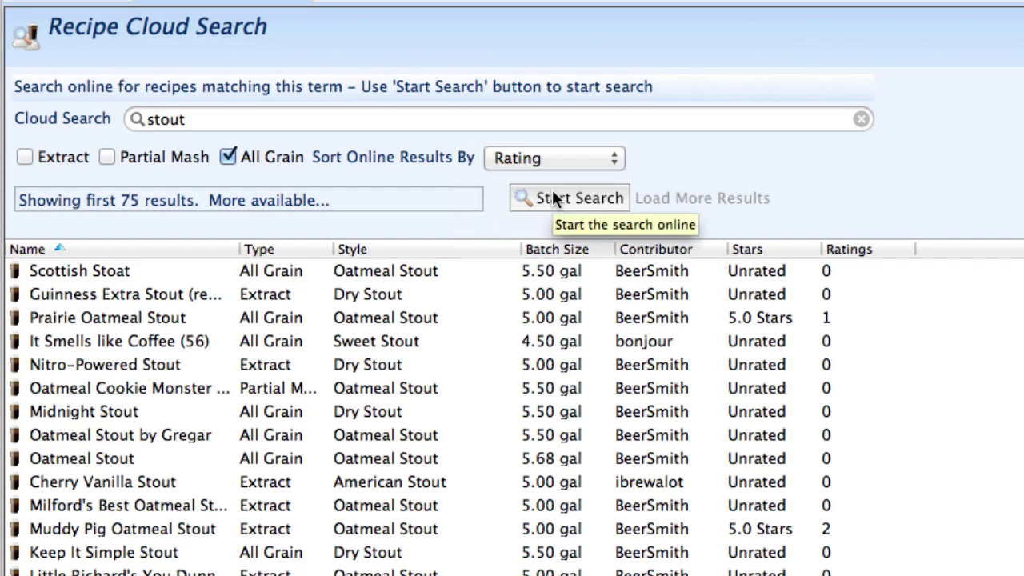
pyautogui.click(554, 193)
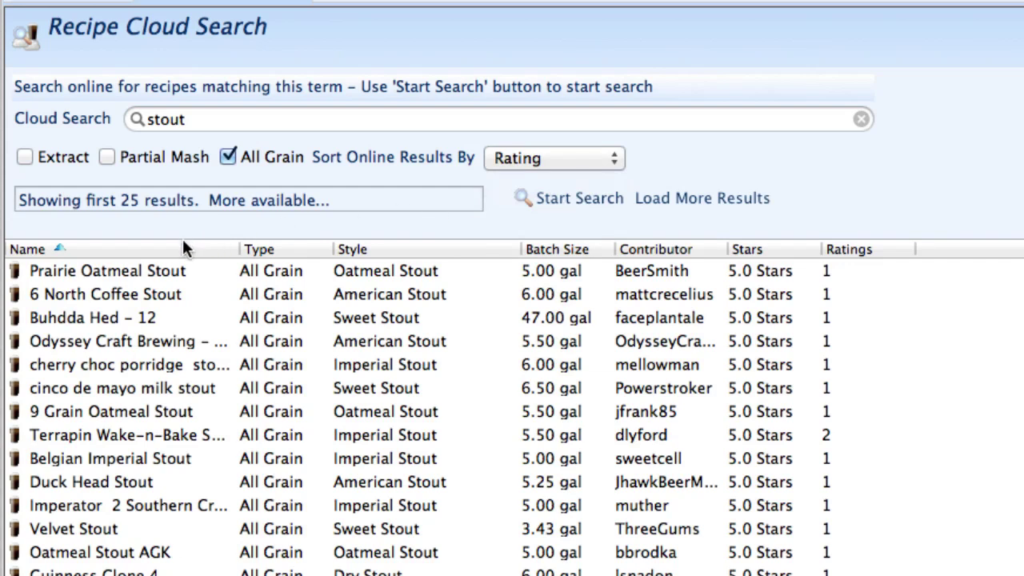
pyautogui.click(157, 271)
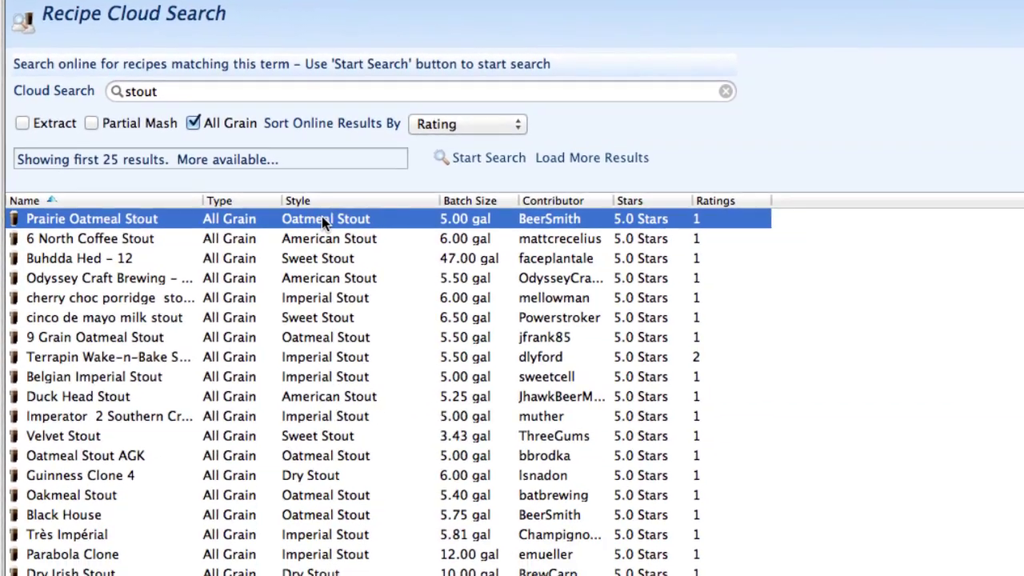
# Step: Preview the Prairie Oatmeal Stout recipe and scroll through its 5.00 gal batch details
pyautogui.doubleClick(322, 216)
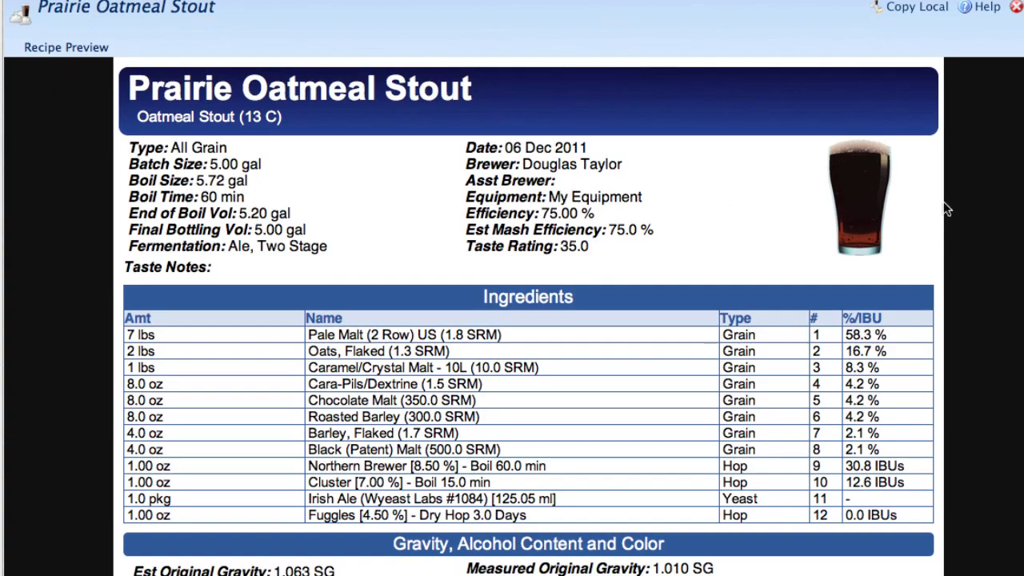
pyautogui.scroll(-8, 528, 316)
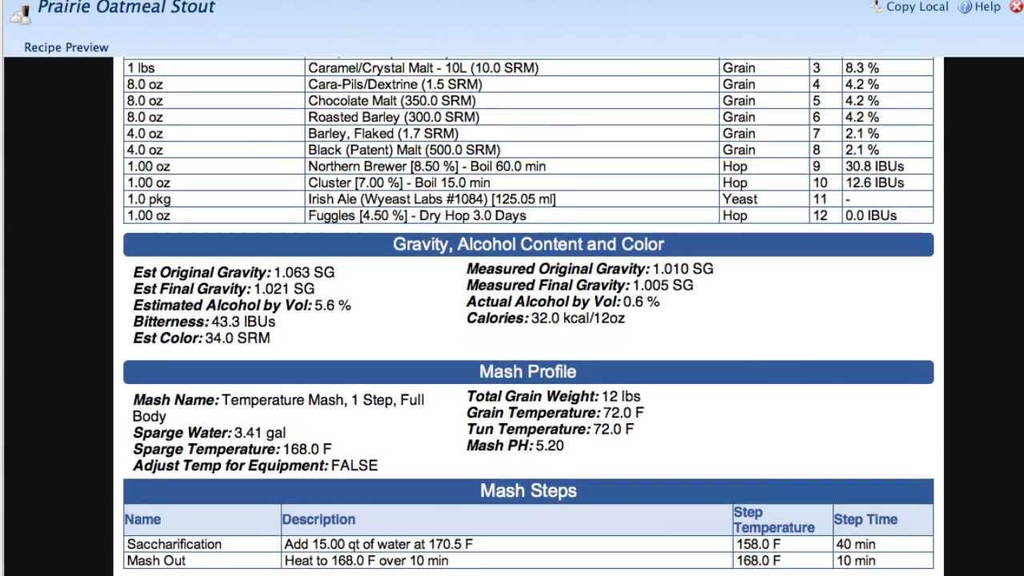
pyautogui.scroll(5, 528, 316)
pyautogui.scroll(3, 528, 316)
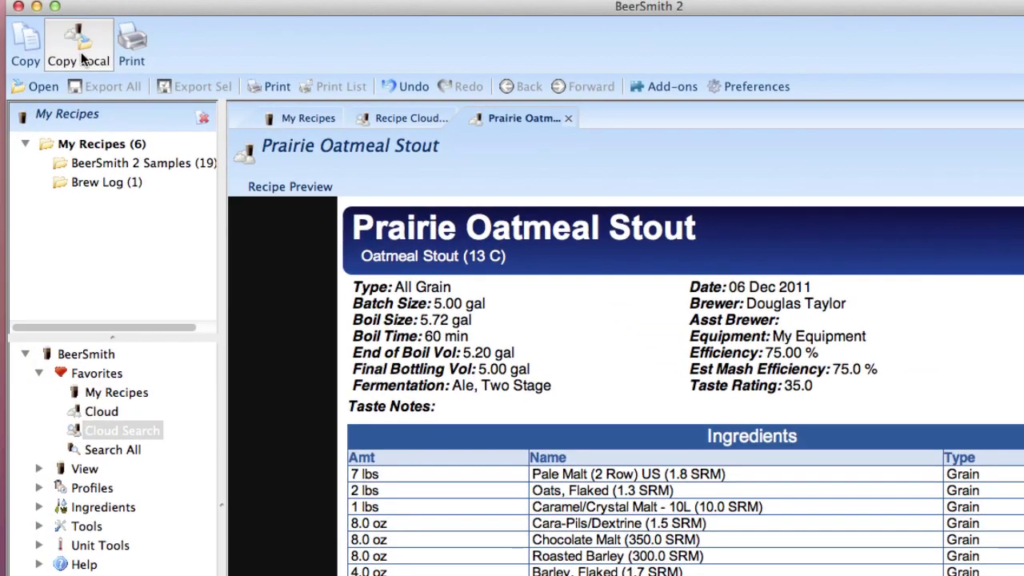
# Step: Copy Prairie Oatmeal Stout into the My Recipes folder and switch to My Recipes
pyautogui.click(83, 57)
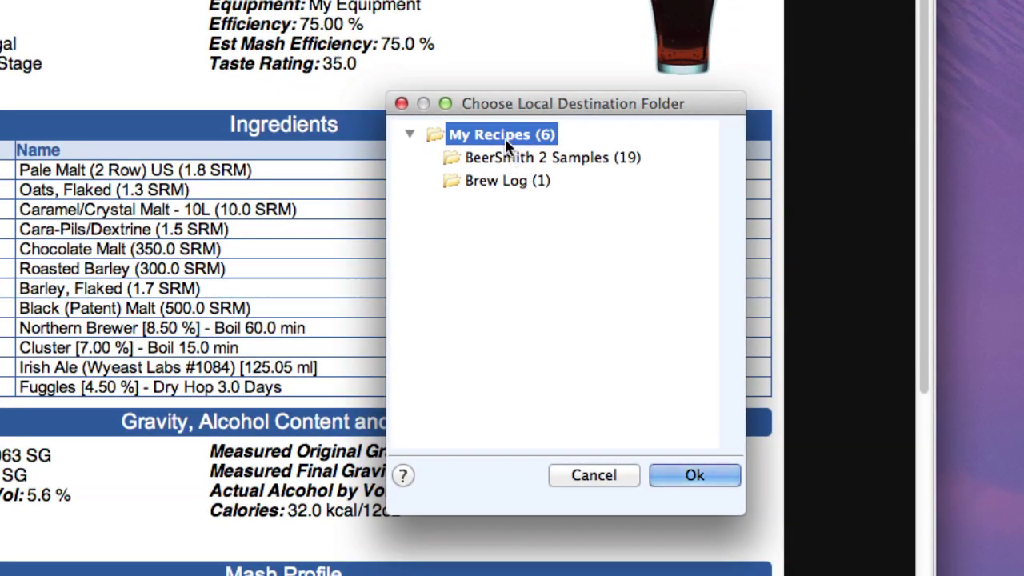
pyautogui.click(683, 476)
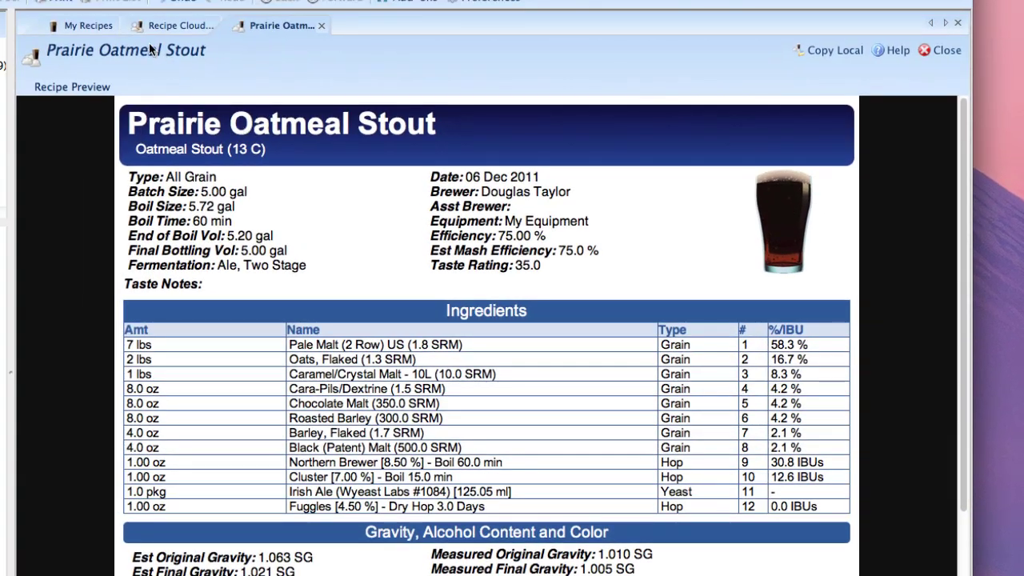
pyautogui.click(88, 26)
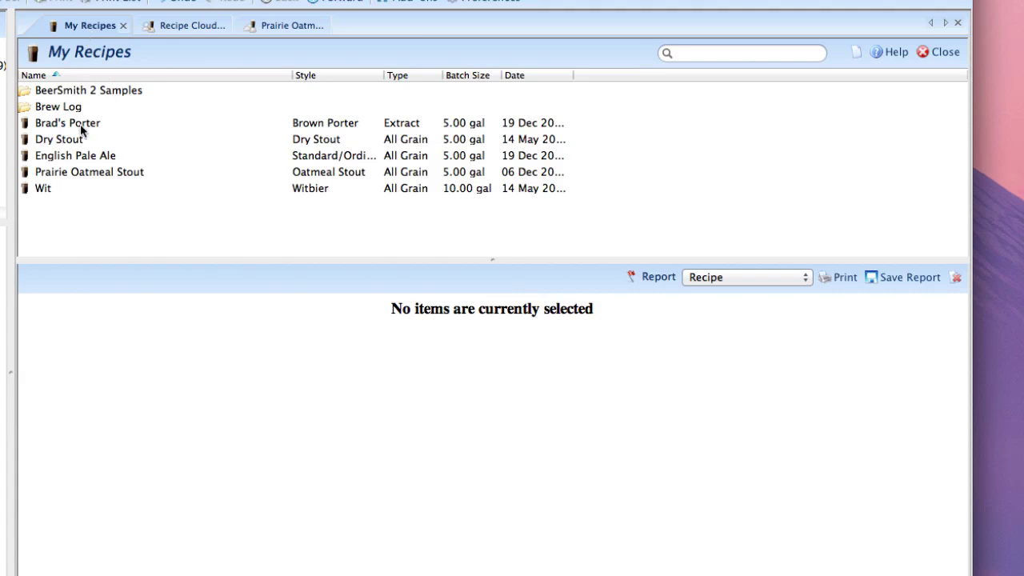
# Step: Select Prairie Oatmeal Stout in My Recipes and open it in the recipe editor
pyautogui.click(82, 171)
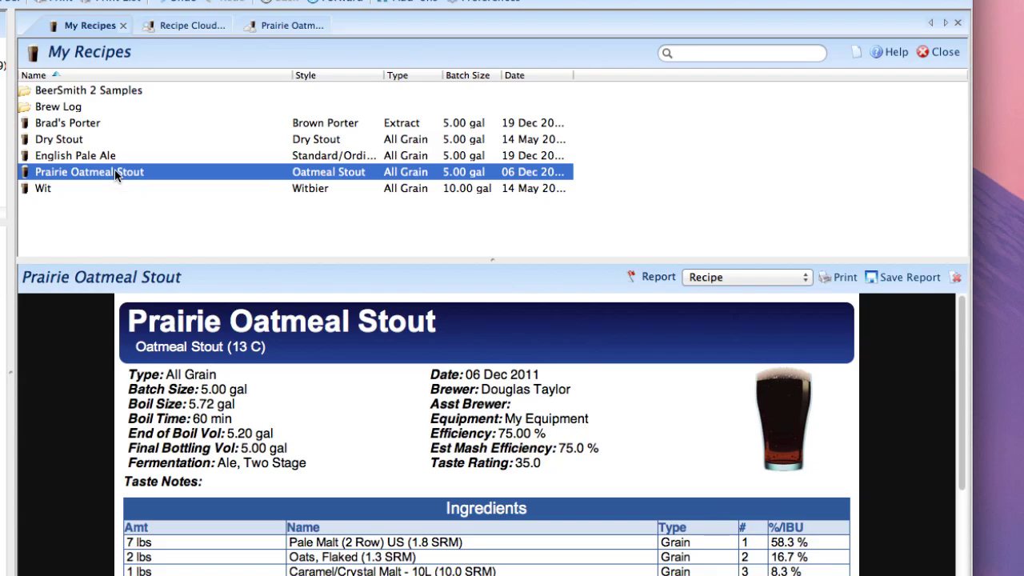
pyautogui.doubleClick(115, 171)
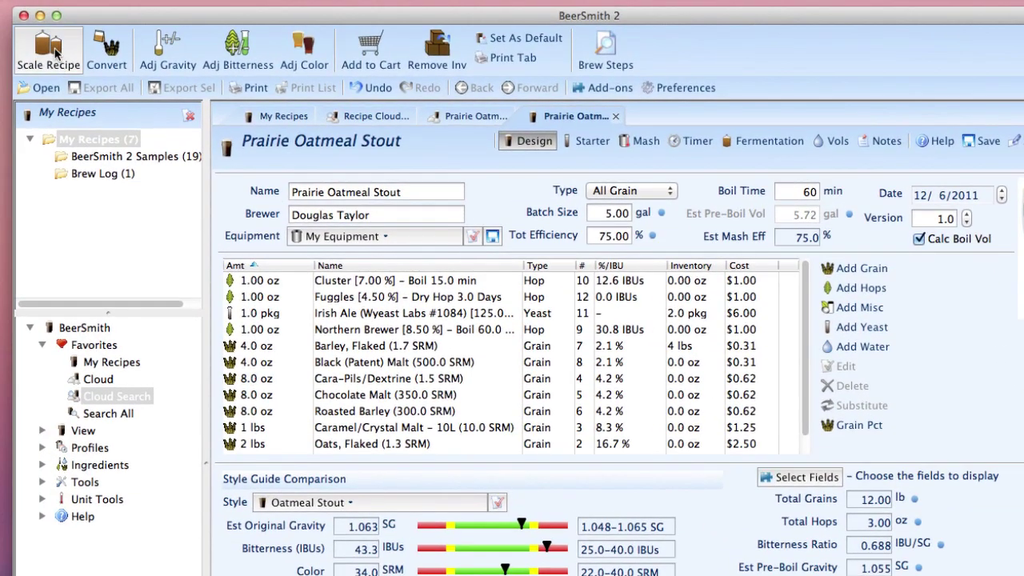
# Step: Scale the recipe to Brad's Equipment, matching original gravity, color and bitterness
pyautogui.click(50, 53)
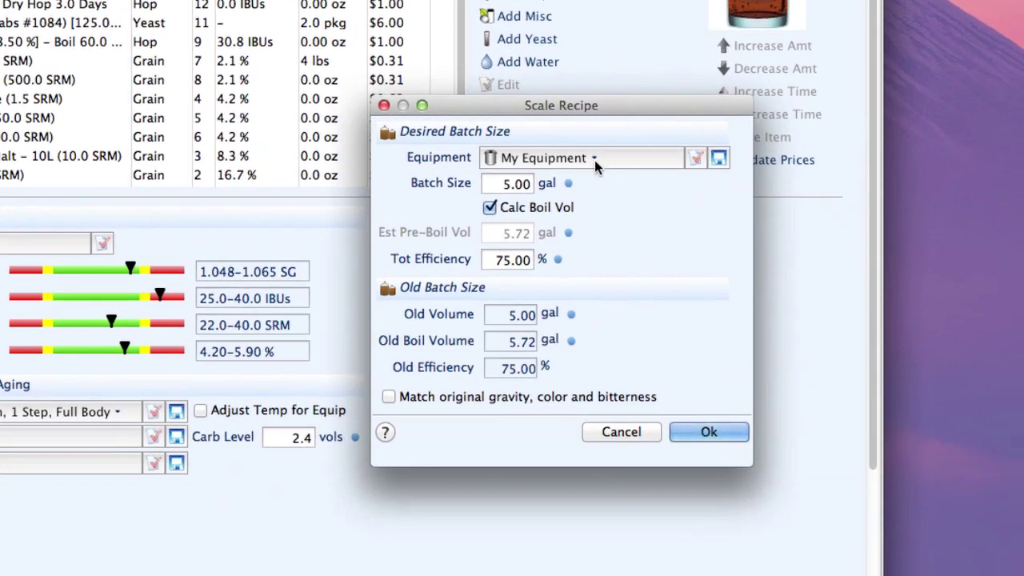
pyautogui.click(595, 160)
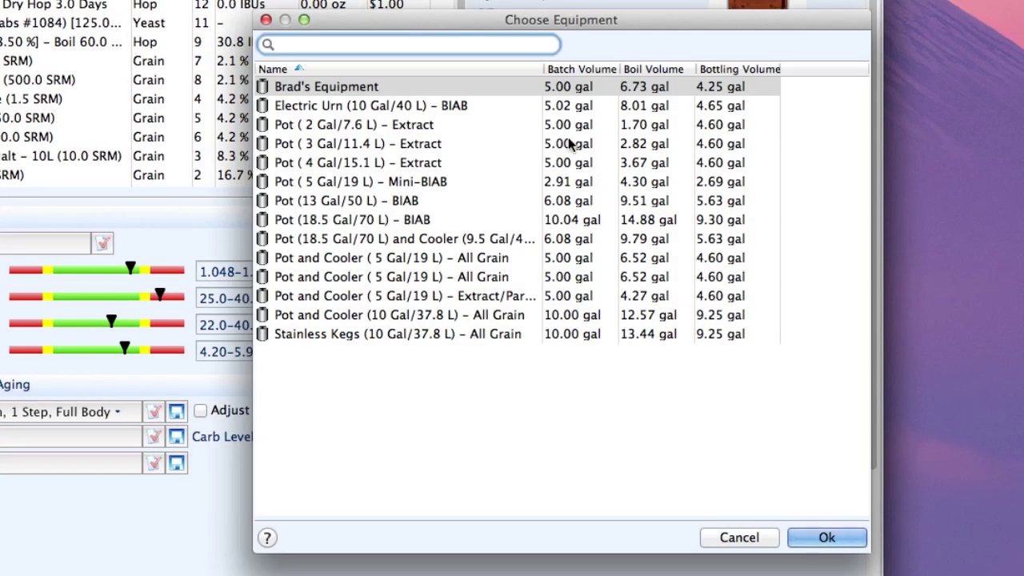
pyautogui.click(394, 85)
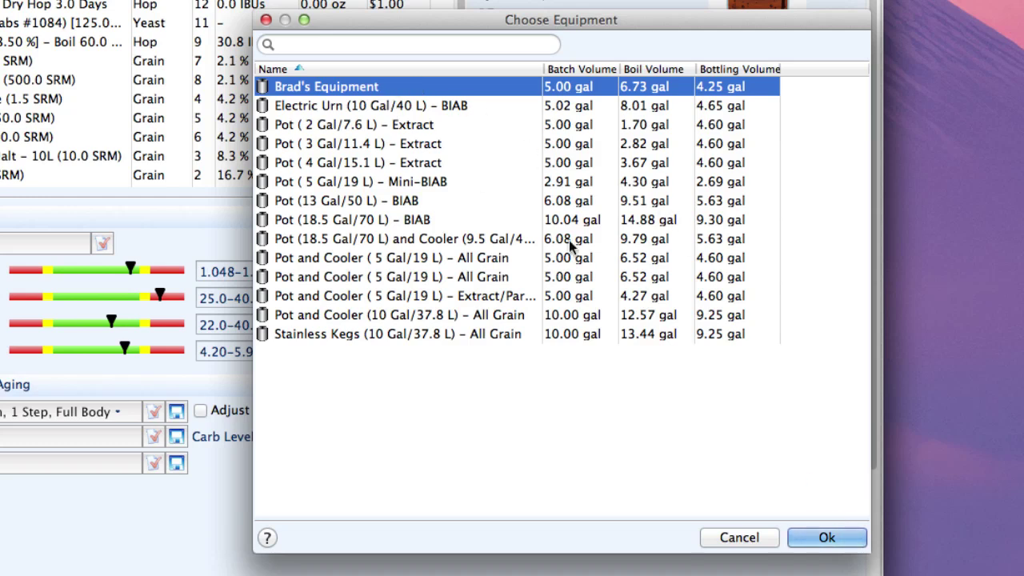
pyautogui.click(828, 538)
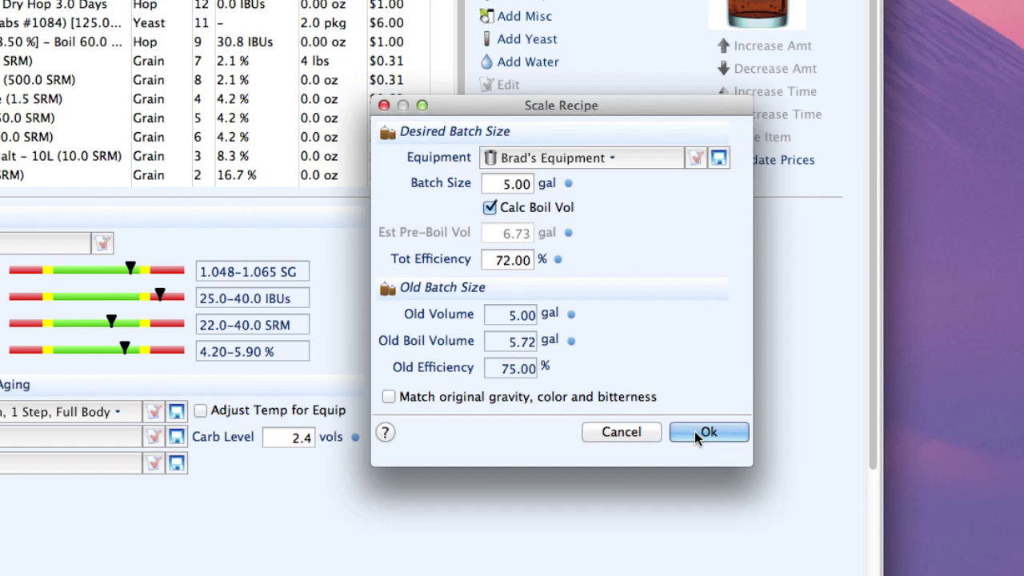
pyautogui.click(600, 398)
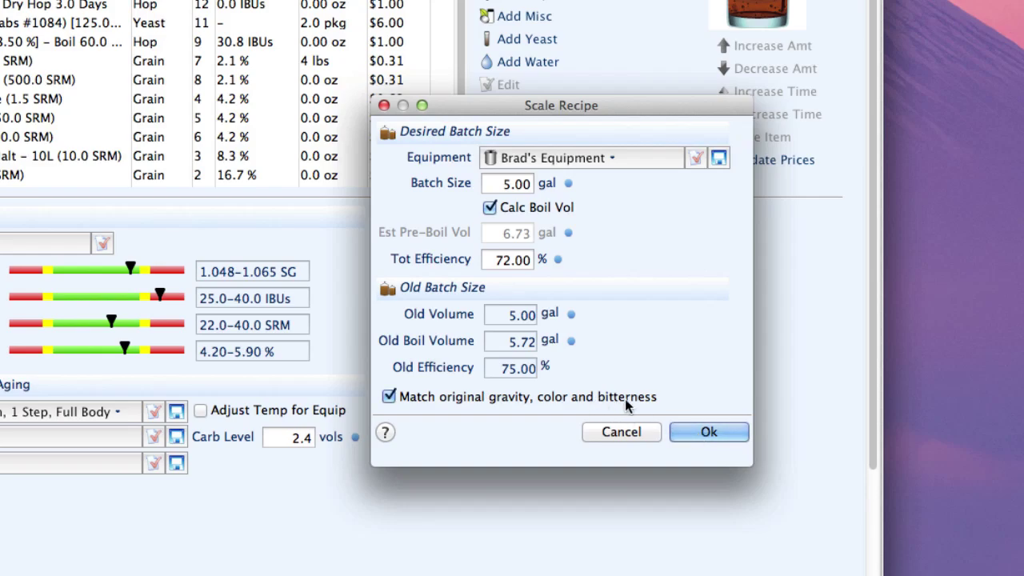
# Step: Apply the scaling, save the recipe in the editor, and close the cloud recipe preview
pyautogui.click(709, 433)
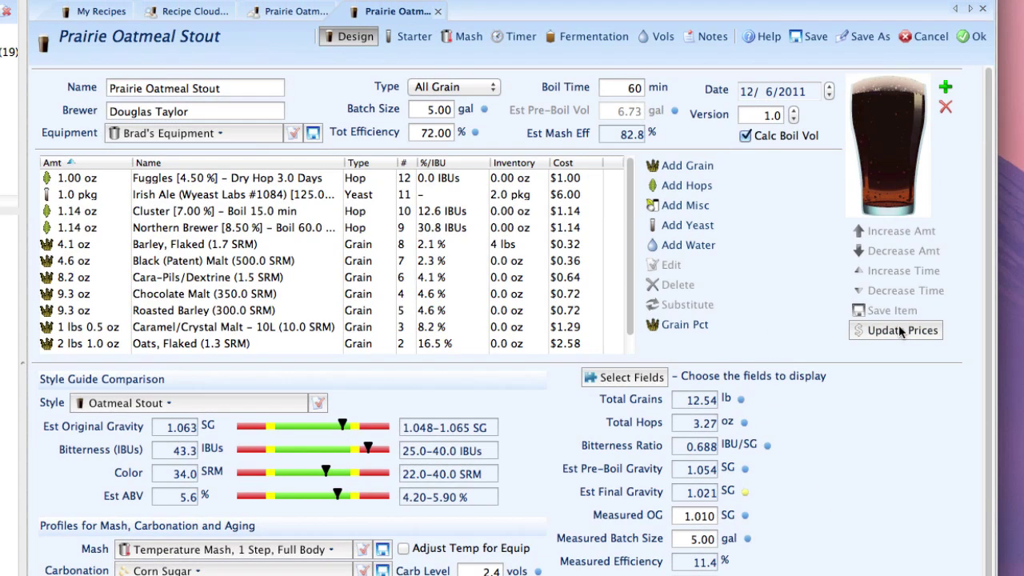
pyautogui.click(975, 36)
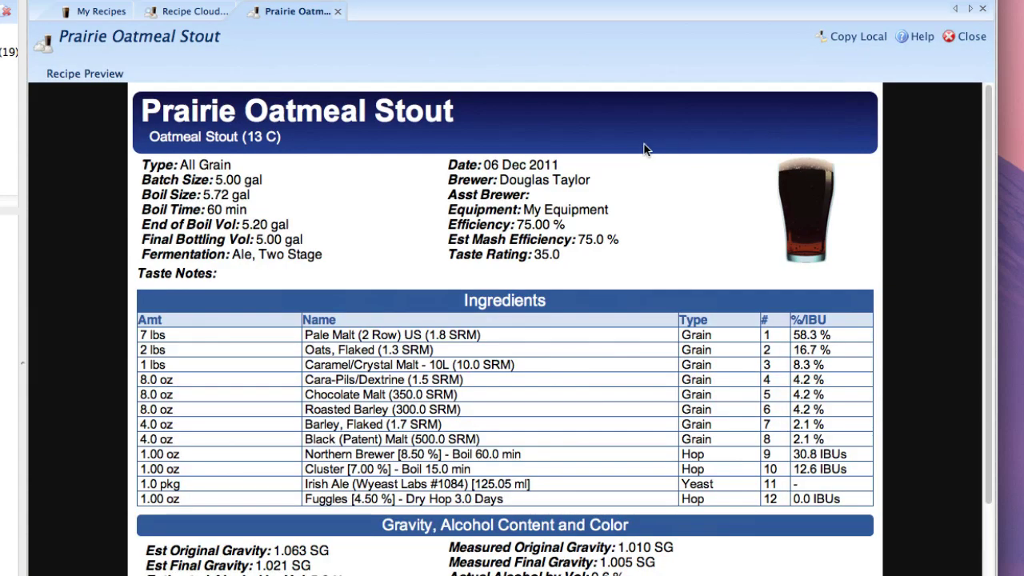
pyautogui.click(971, 36)
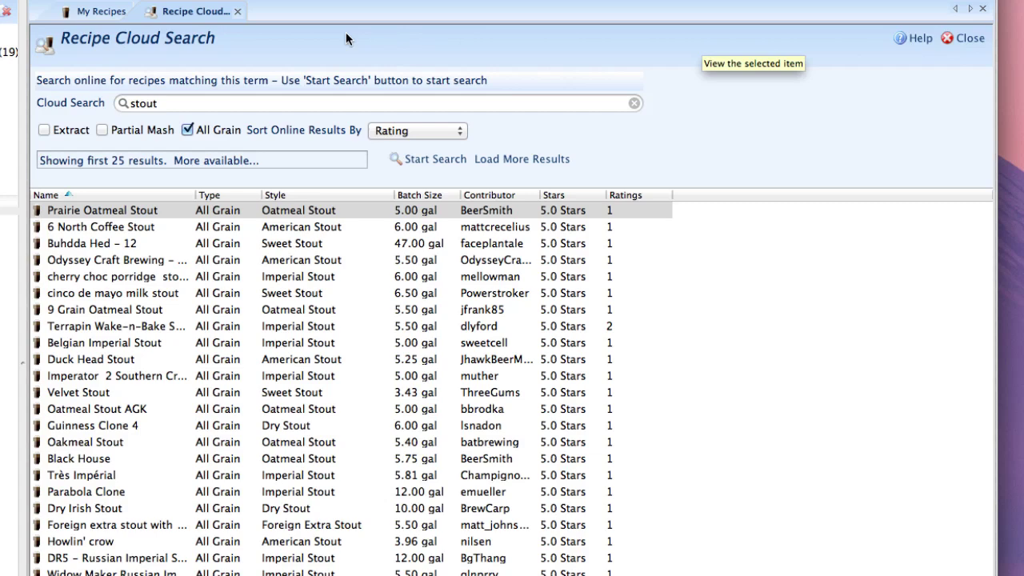
# Step: Show the brew steps for Prairie Oatmeal Stout from the My Recipes list
pyautogui.click(112, 15)
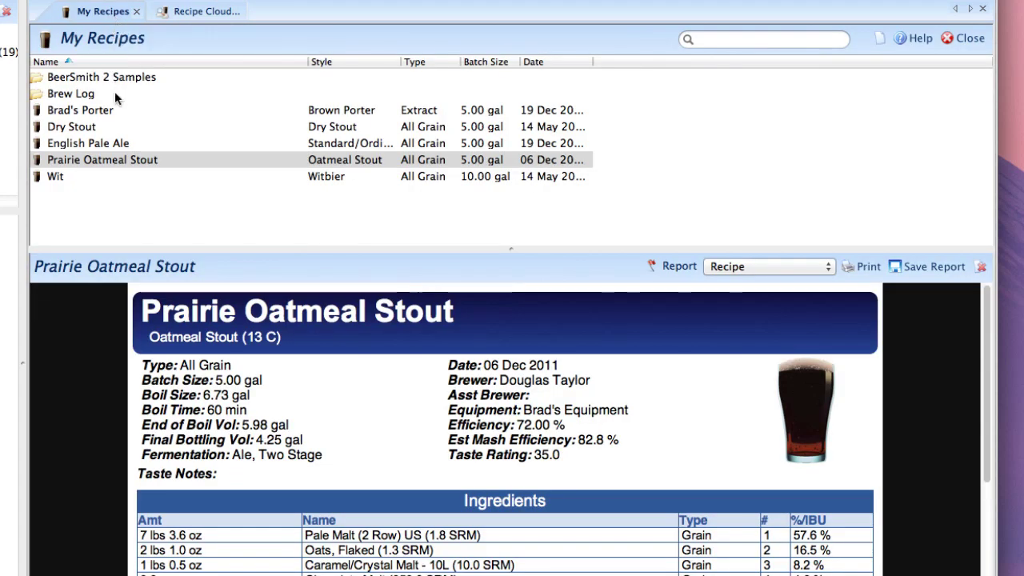
pyautogui.click(144, 162)
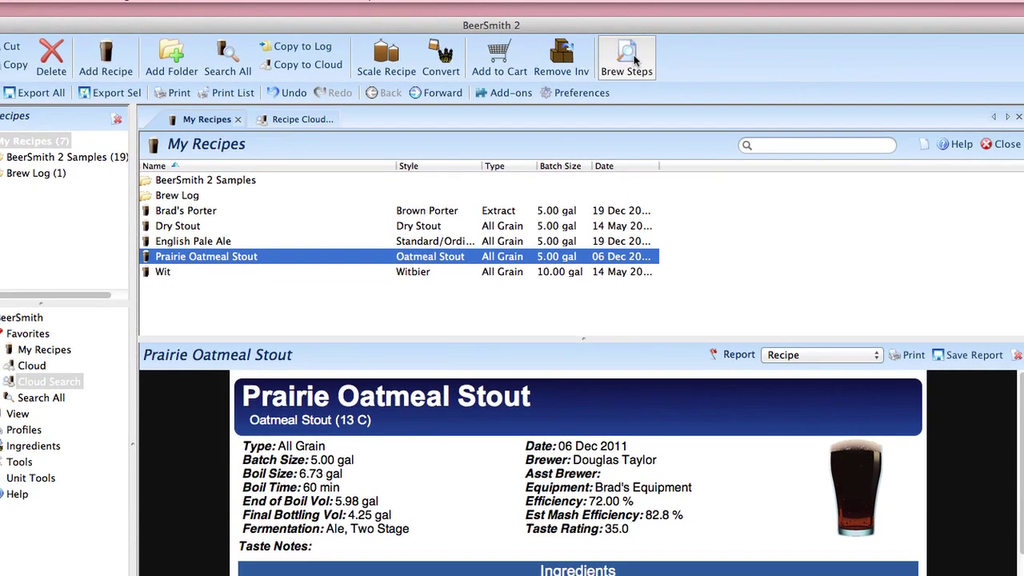
pyautogui.click(604, 16)
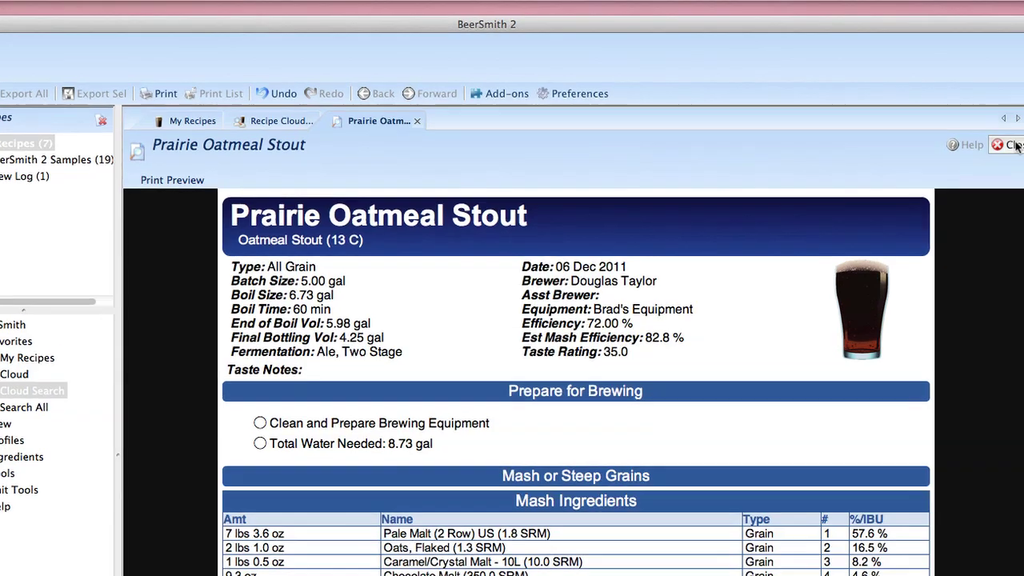
# Step: Close the brew steps tab and go back to the My Recipes list
pyautogui.click(1004, 142)
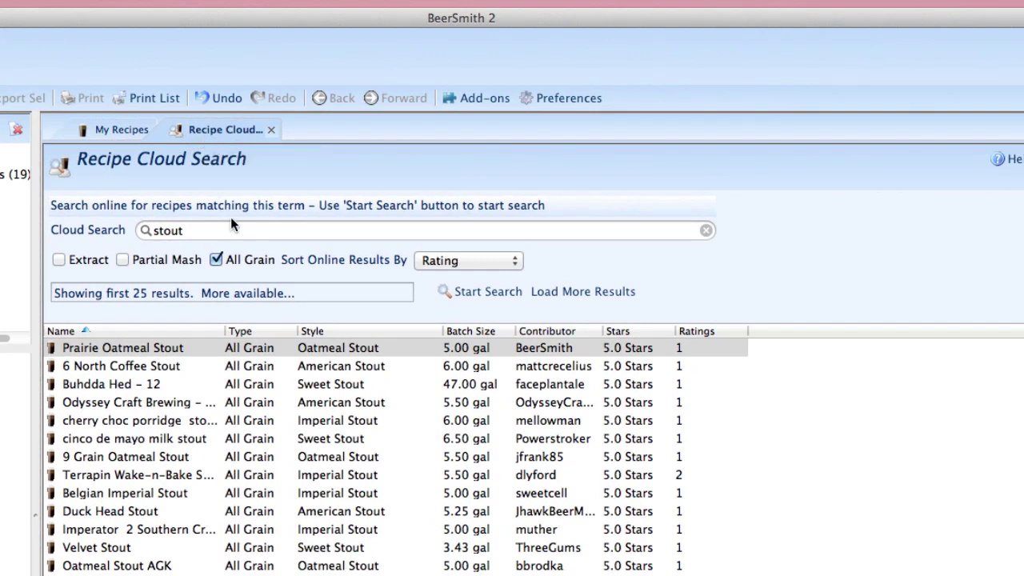
pyautogui.click(119, 132)
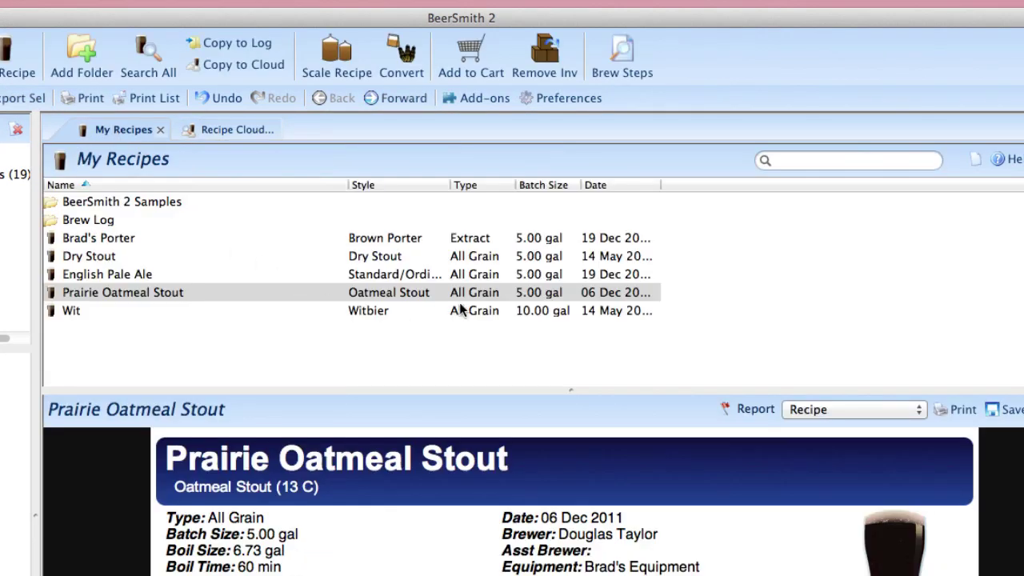
pyautogui.moveTo(471, 306)
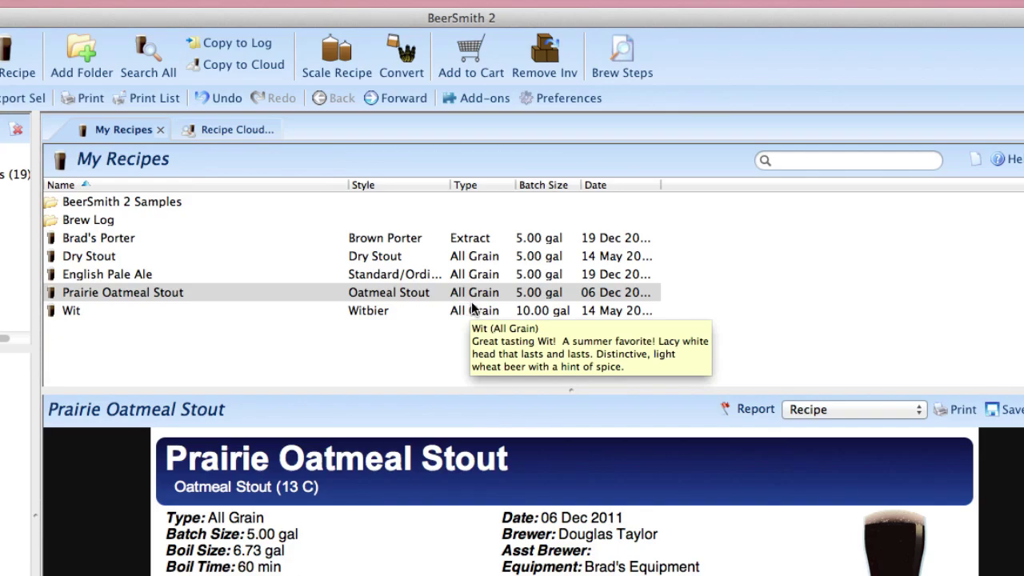